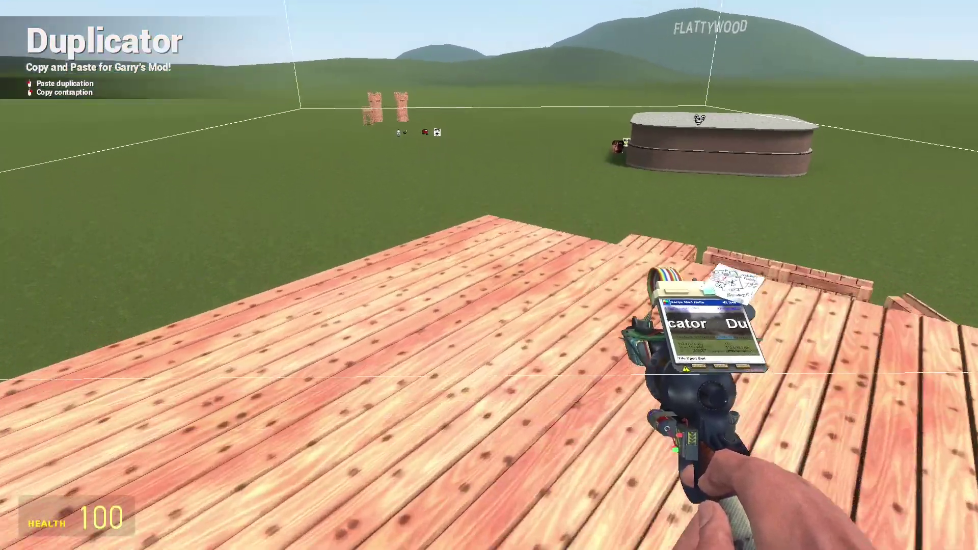
# Step: Choose a saved tower dupe from the Q menu and switch to the crowbar
pyautogui.press('q')
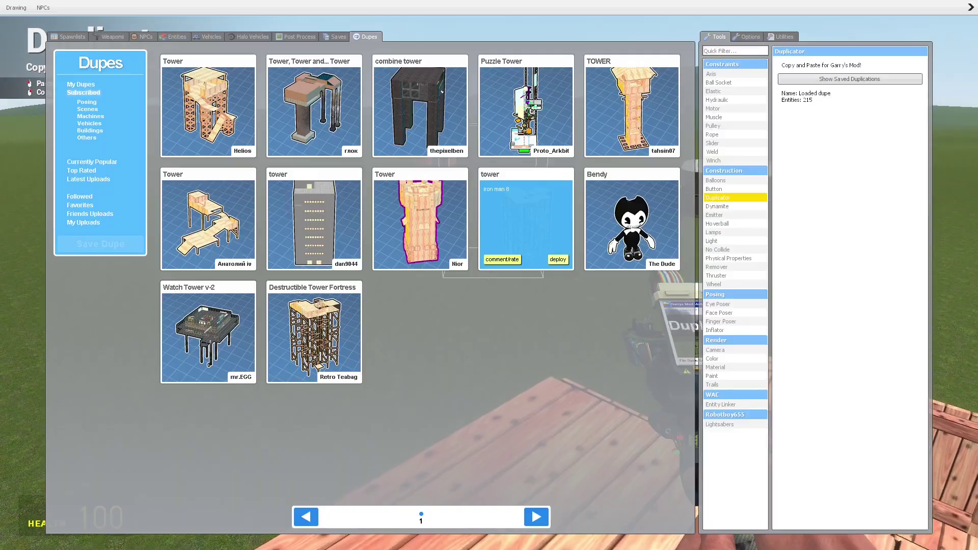
pyautogui.click(413, 176)
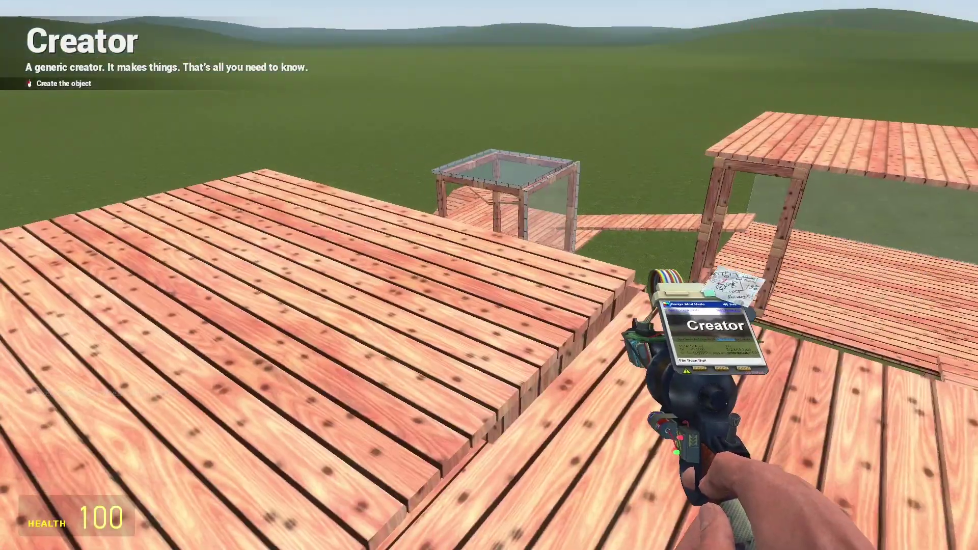
pyautogui.scroll(2, 489, 275)
pyautogui.click(489, 275)
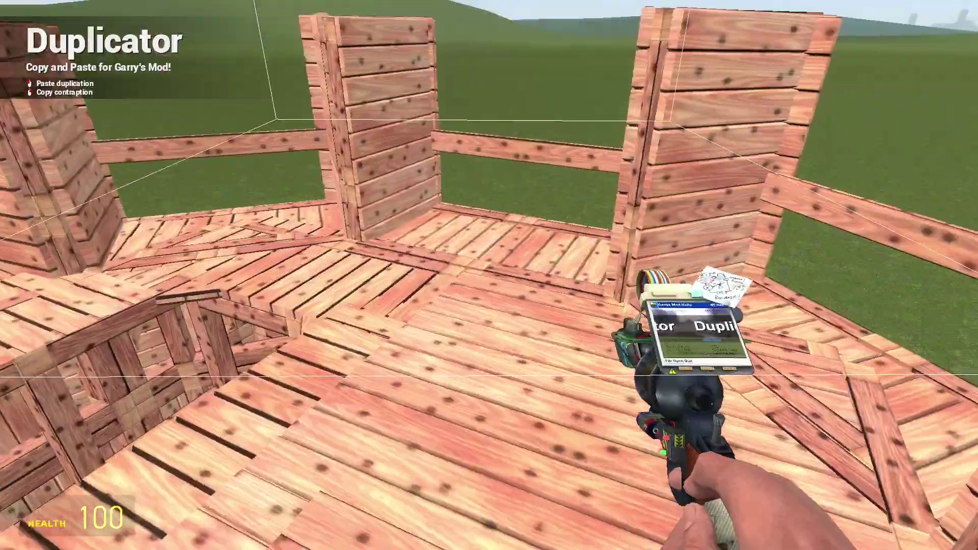
pyautogui.scroll(-1, 489, 275)
# Step: Hit the wooden tower's corner post and the wall beside the gap with the crowbar
pyautogui.click(489, 274)
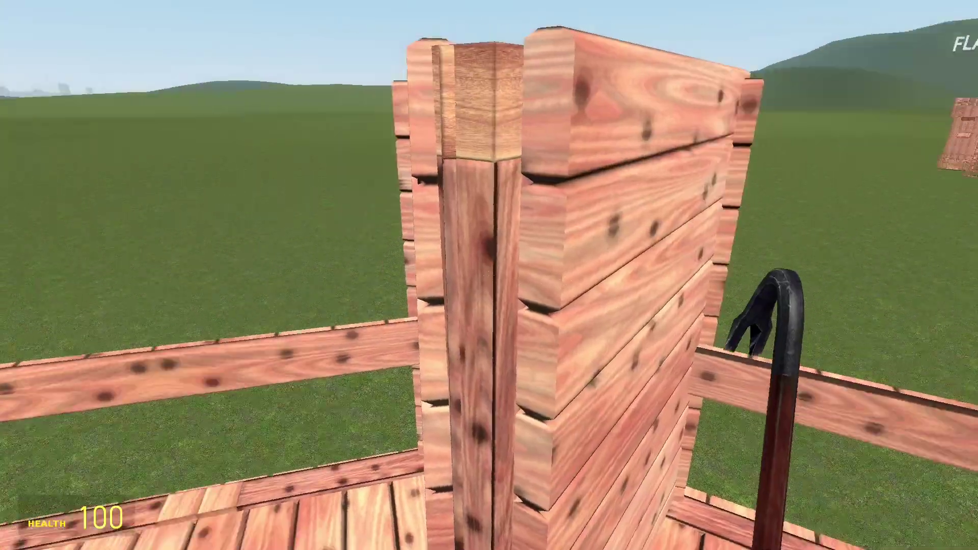
pyautogui.click(489, 275)
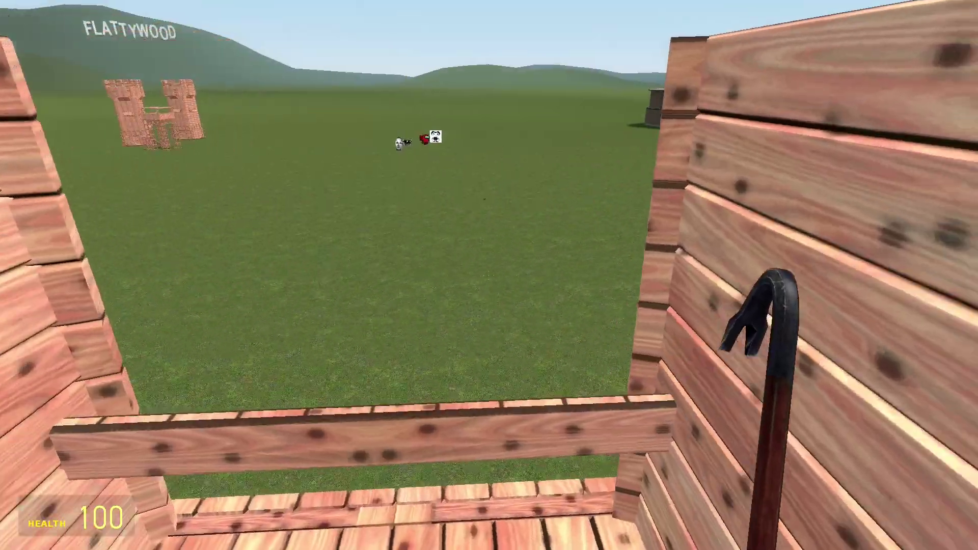
pyautogui.click(489, 276)
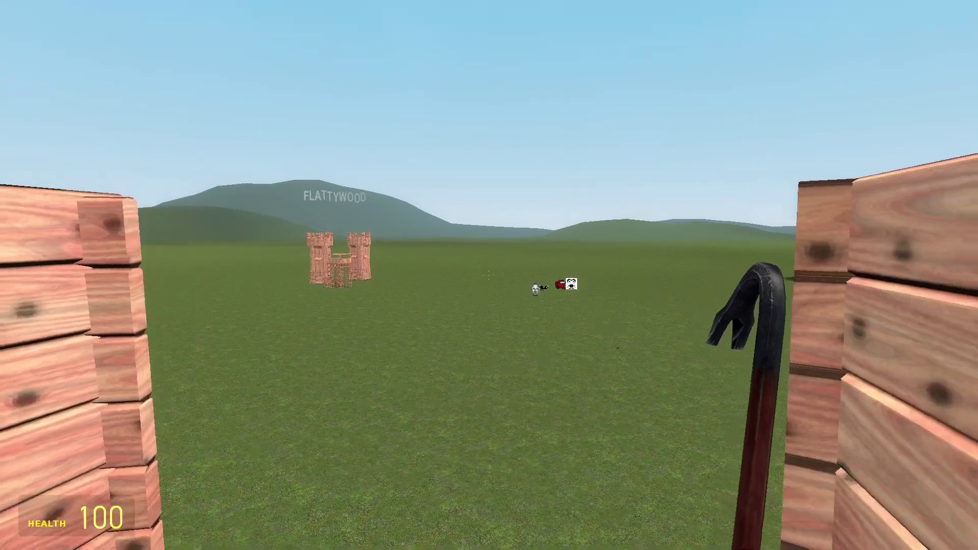
pyautogui.press('c')
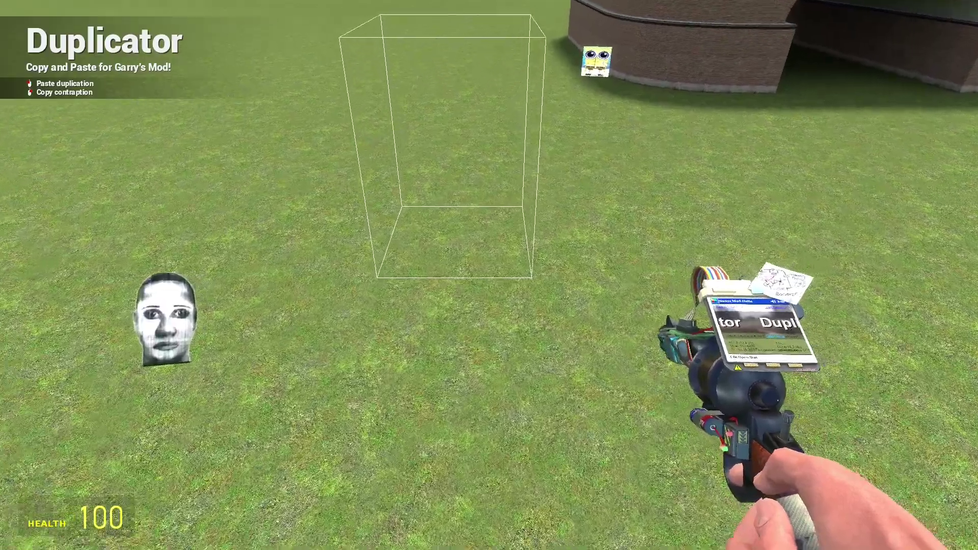
# Step: Paste the dark metal tower and fire the SMG at its roof
pyautogui.click(489, 275)
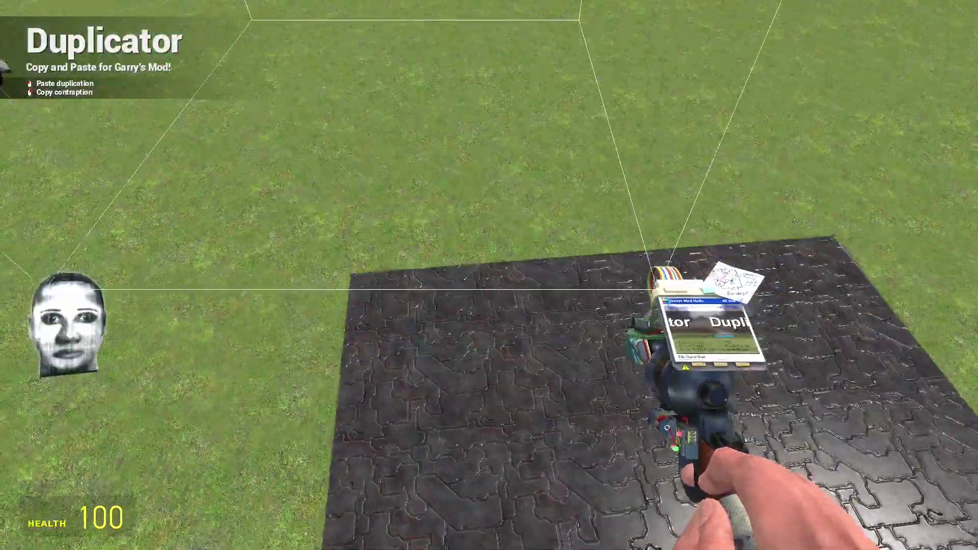
pyautogui.scroll(-2, 489, 276)
pyautogui.click(490, 276)
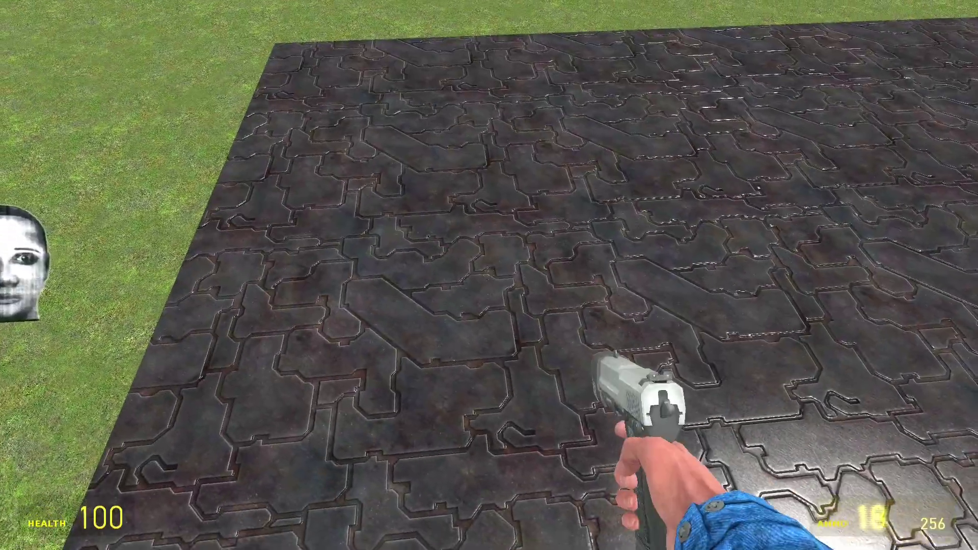
pyautogui.click(488, 275)
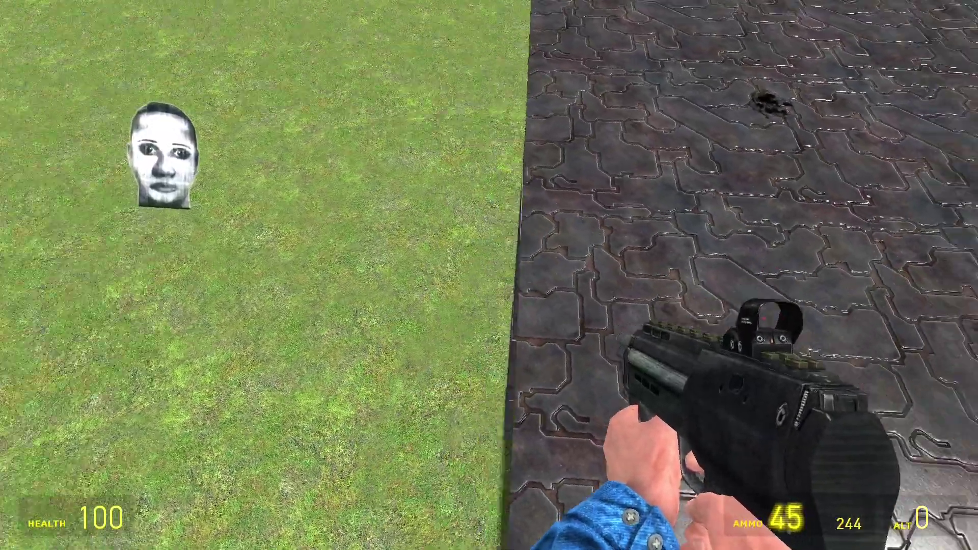
# Step: Set the tool gun to spawn Father Grigori from the NPCs list, then walk into the tower
pyautogui.press('q')
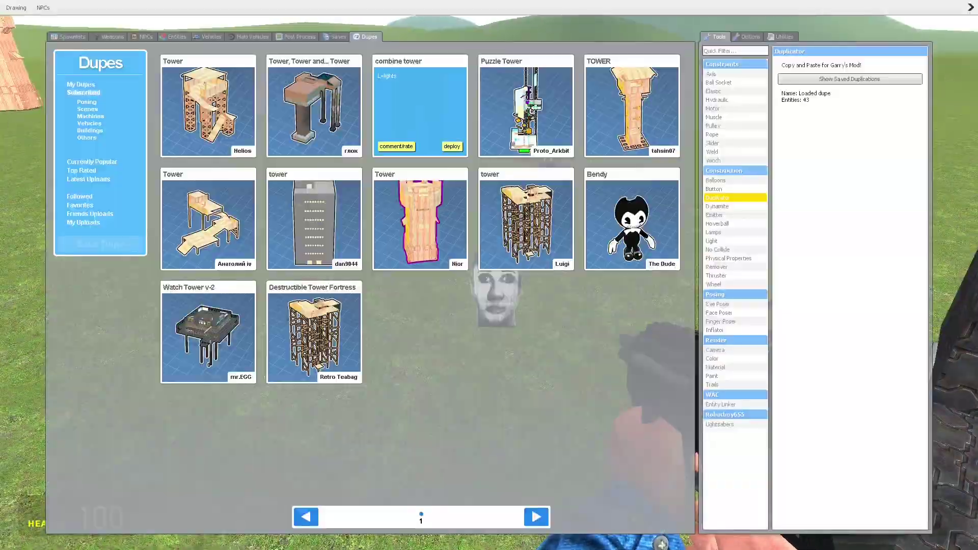
pyautogui.click(113, 36)
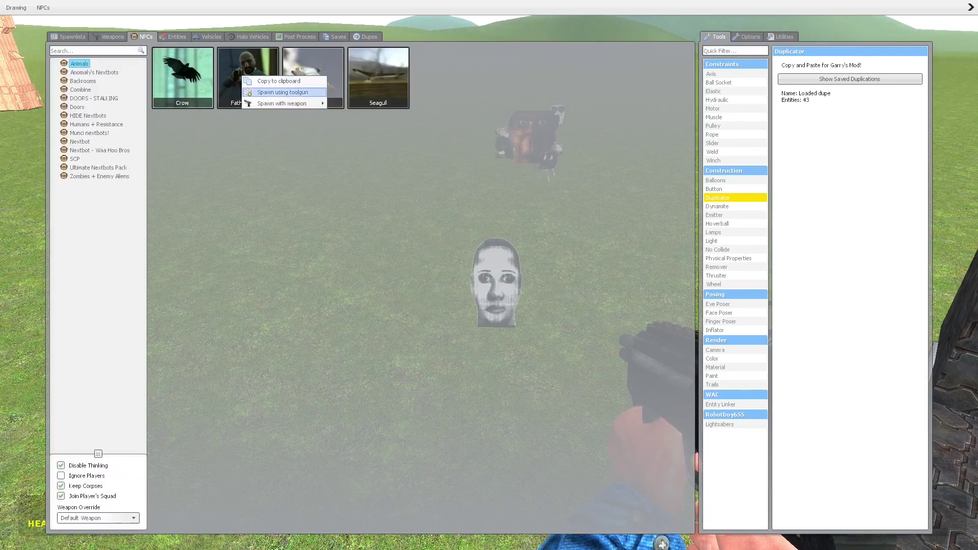
pyautogui.click(281, 92)
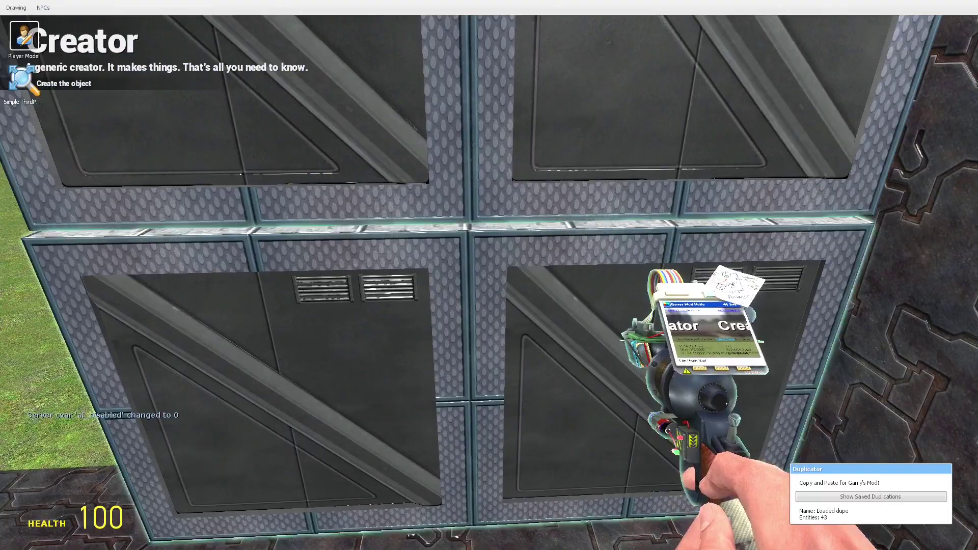
pyautogui.press('3')
pyautogui.press('3')
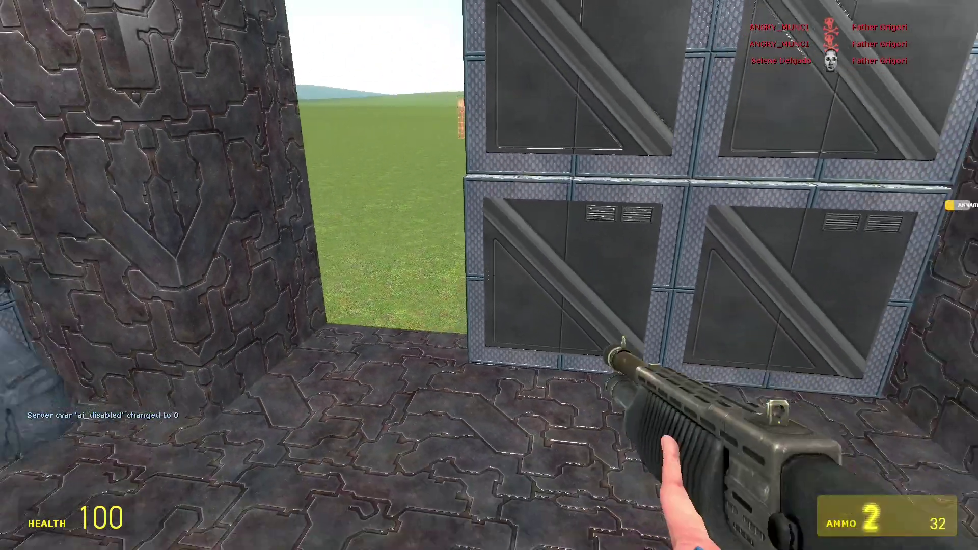
pyautogui.press('w')
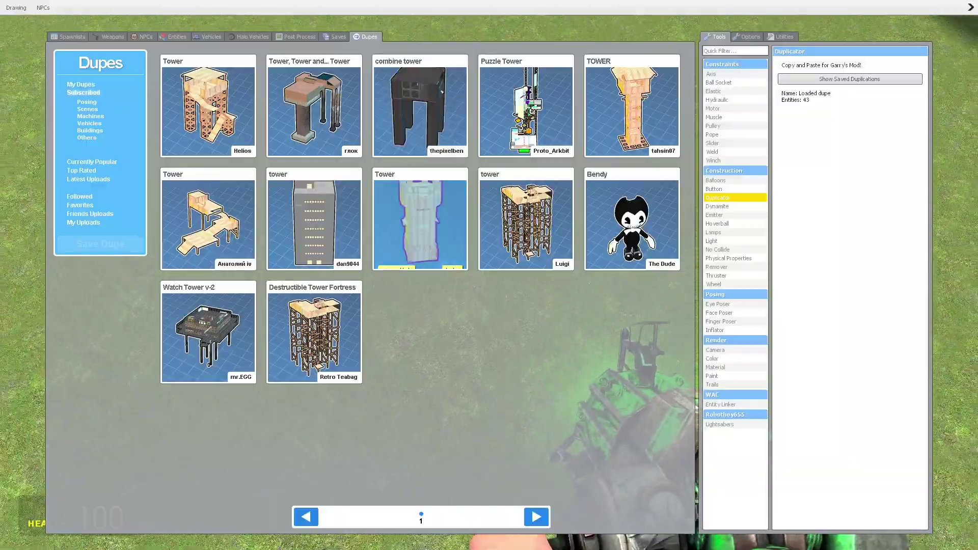
# Step: Paste the grey concrete building onto Flatgrass and switch to the crowbar
pyautogui.press('q')
pyautogui.click(489, 275)
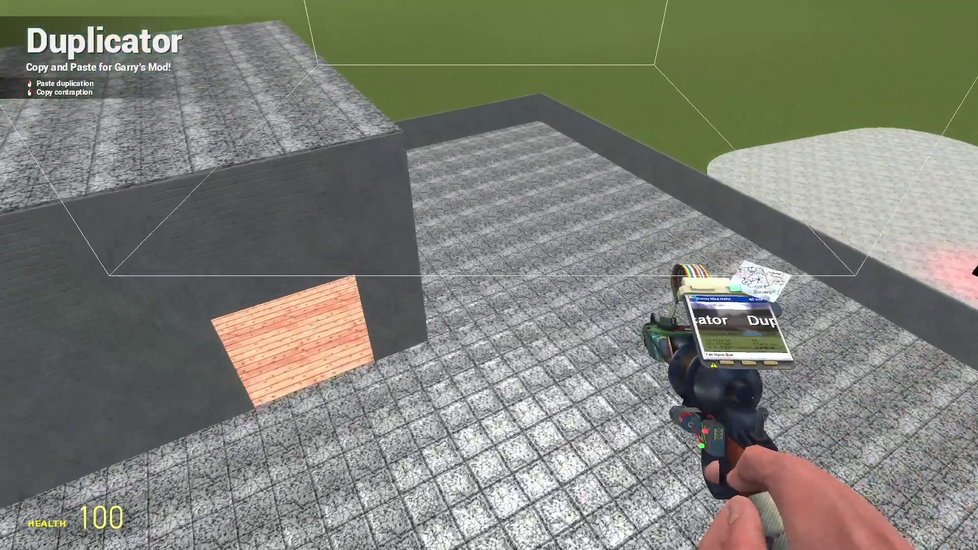
pyautogui.press('c')
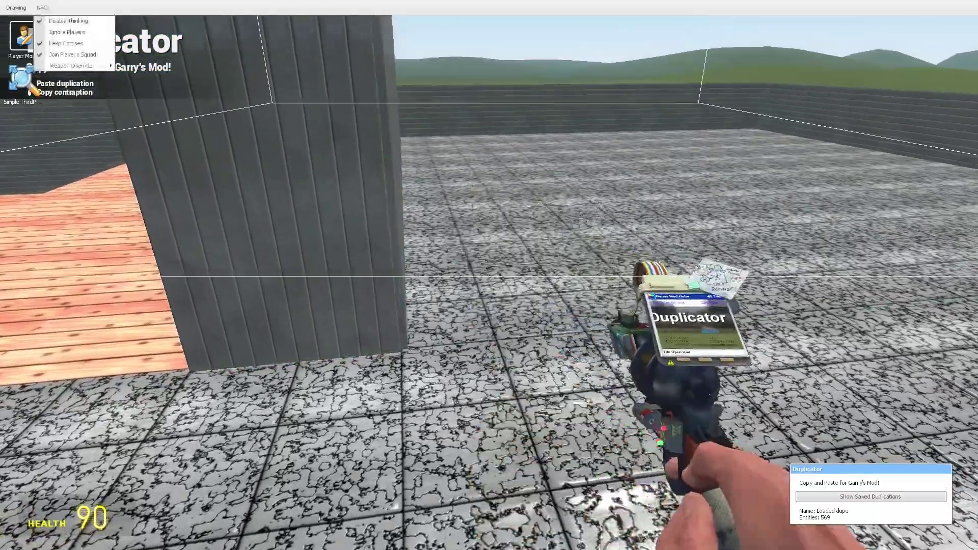
pyautogui.press('c')
pyautogui.press('1')
pyautogui.click(490, 275)
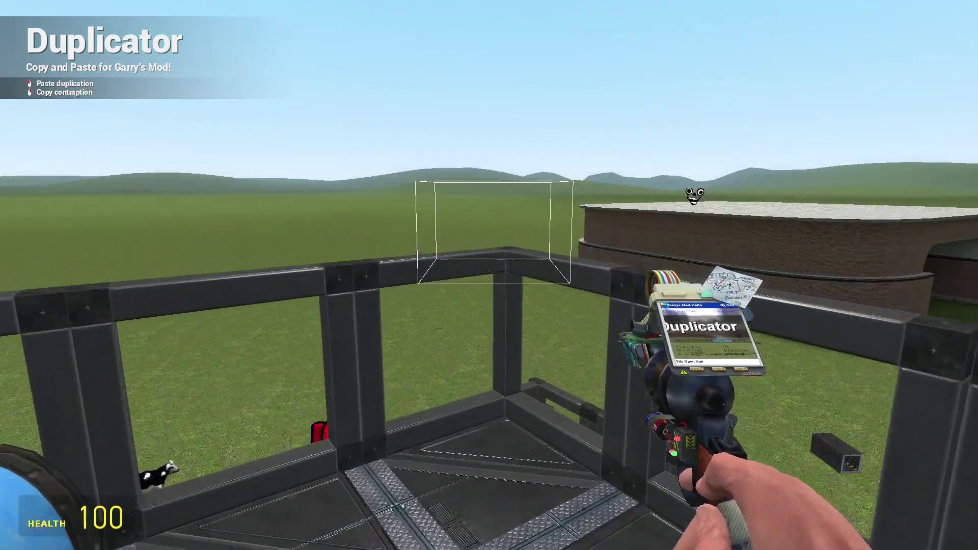
# Step: Toggle Disable Thinking on and back off in the context menu's NPC options
pyautogui.press('c')
pyautogui.click(43, 8)
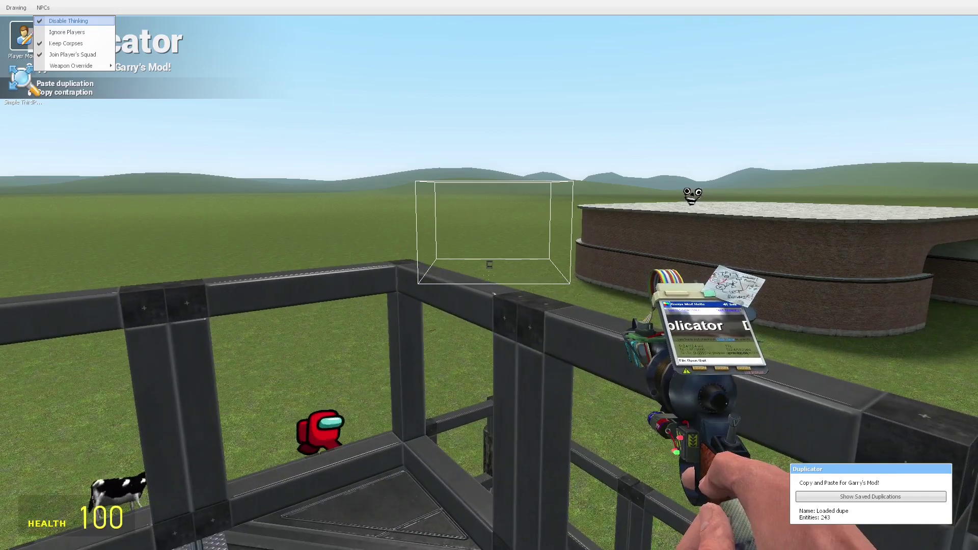
pyautogui.click(68, 20)
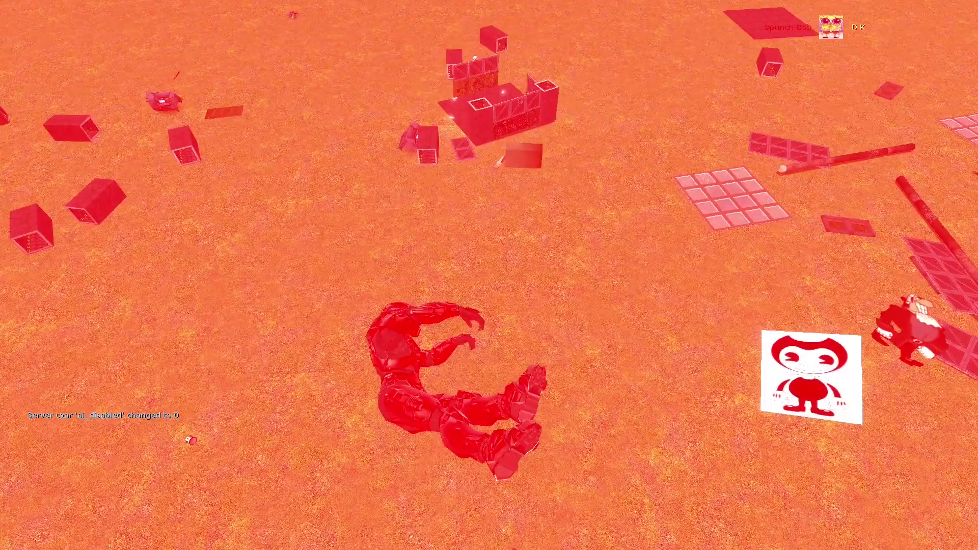
# Step: Respawn and tick Disable Thinking again so the nextbots freeze
pyautogui.click(489, 276)
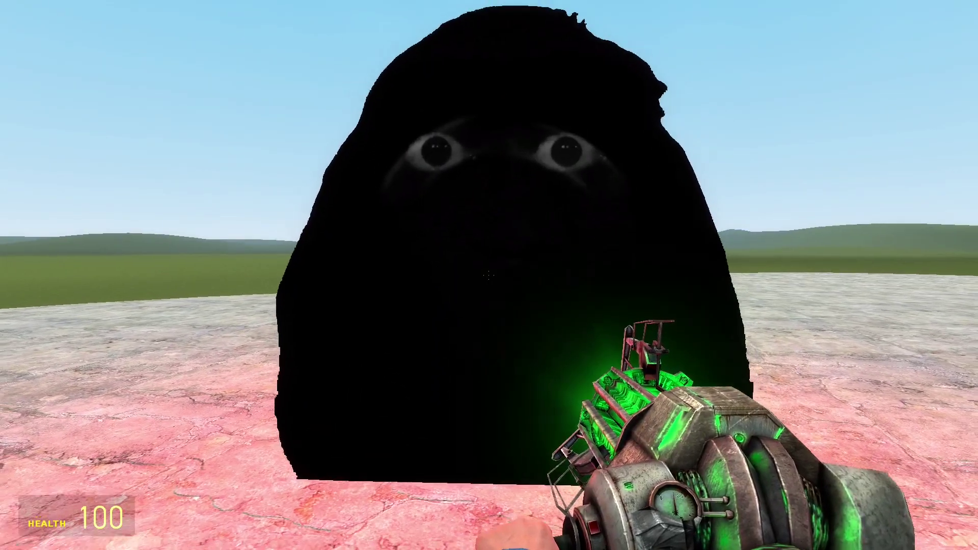
pyautogui.press('c')
pyautogui.click(43, 8)
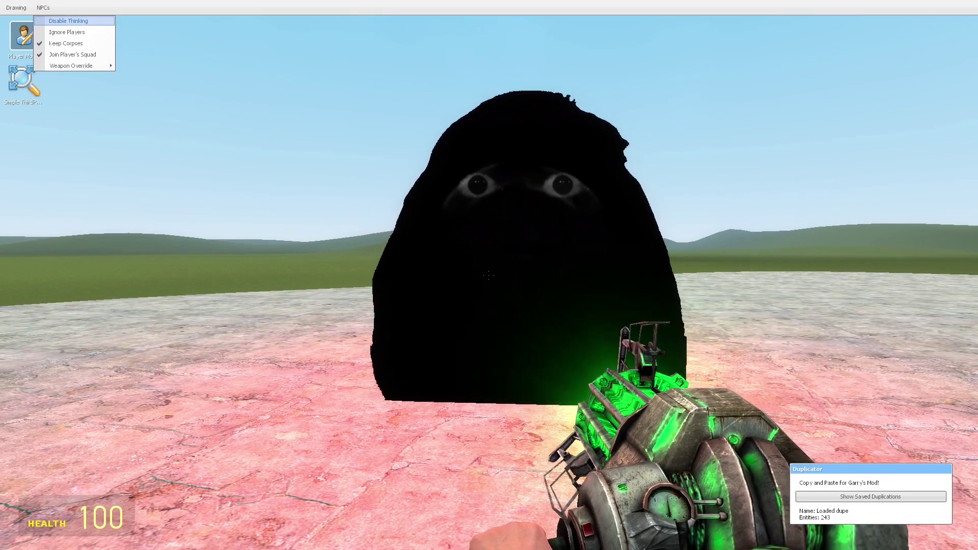
pyautogui.click(68, 20)
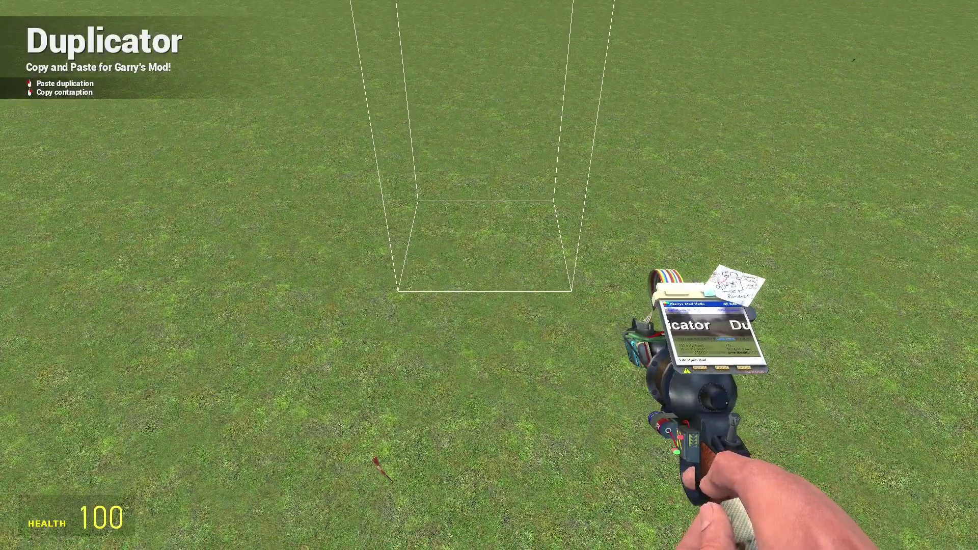
# Step: Paste the wooden tower and stack two more copies on its top deck
pyautogui.press('w')
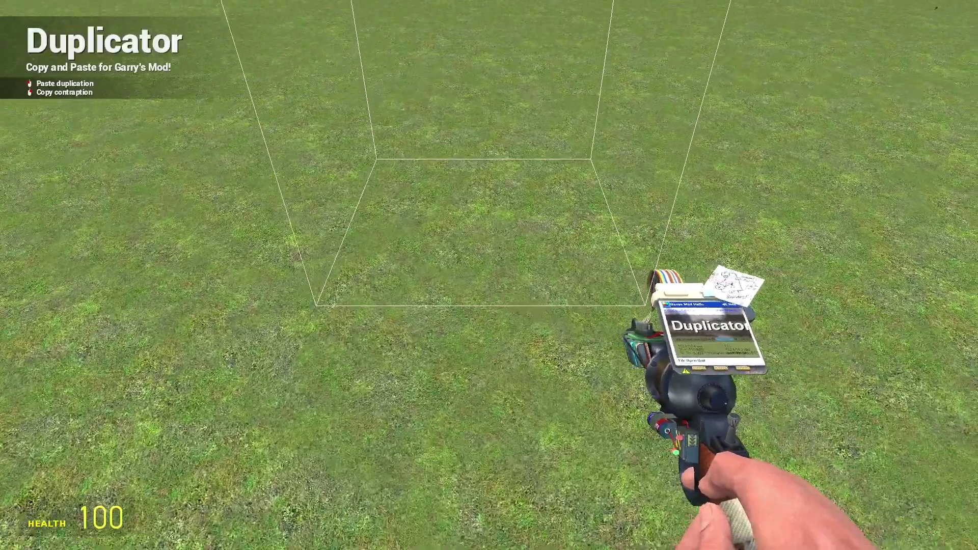
pyautogui.click(489, 275)
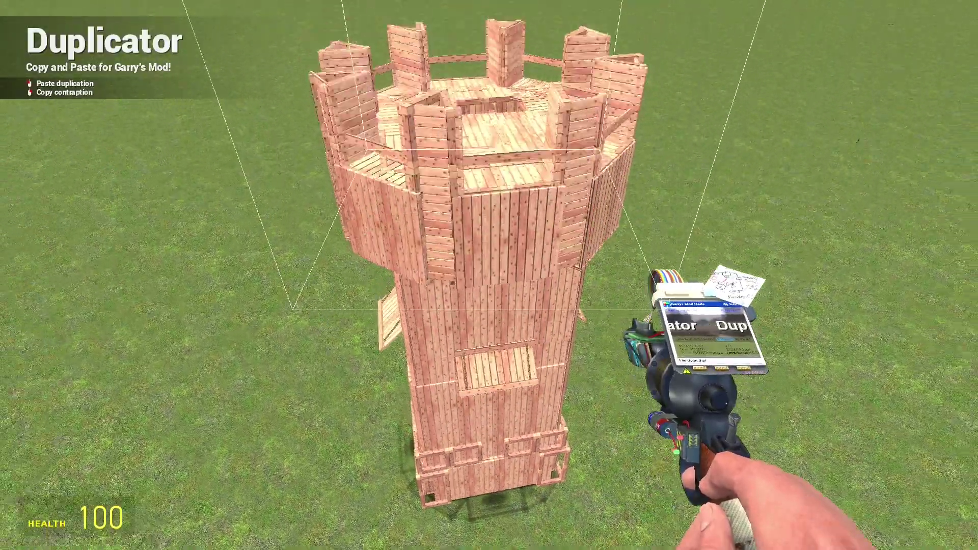
pyautogui.click(489, 276)
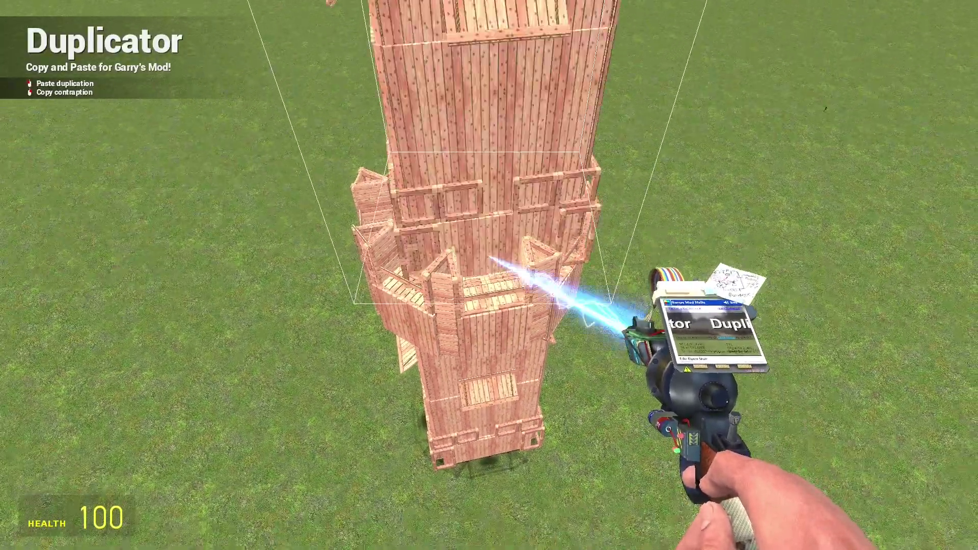
pyautogui.press('w')
pyautogui.press('w')
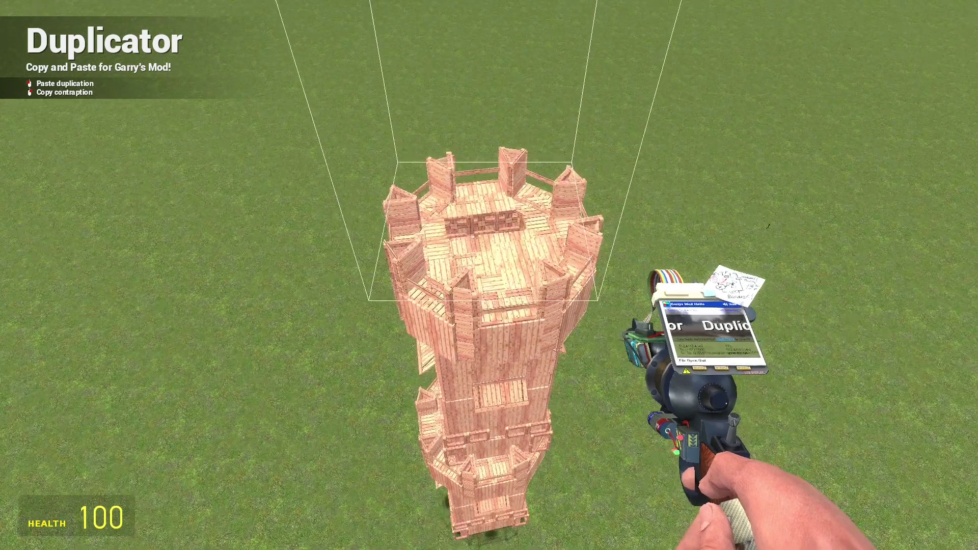
pyautogui.click(489, 275)
pyautogui.press('w')
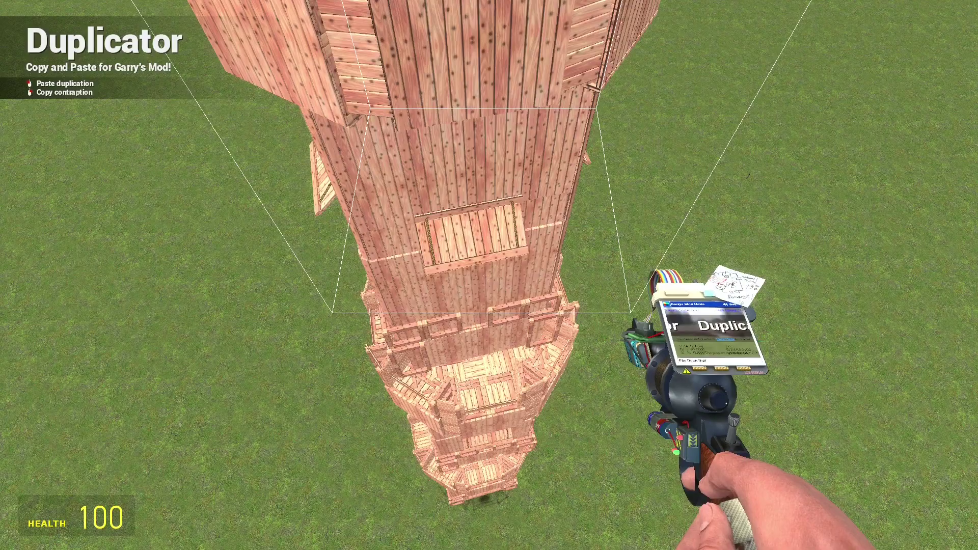
pyautogui.press('w')
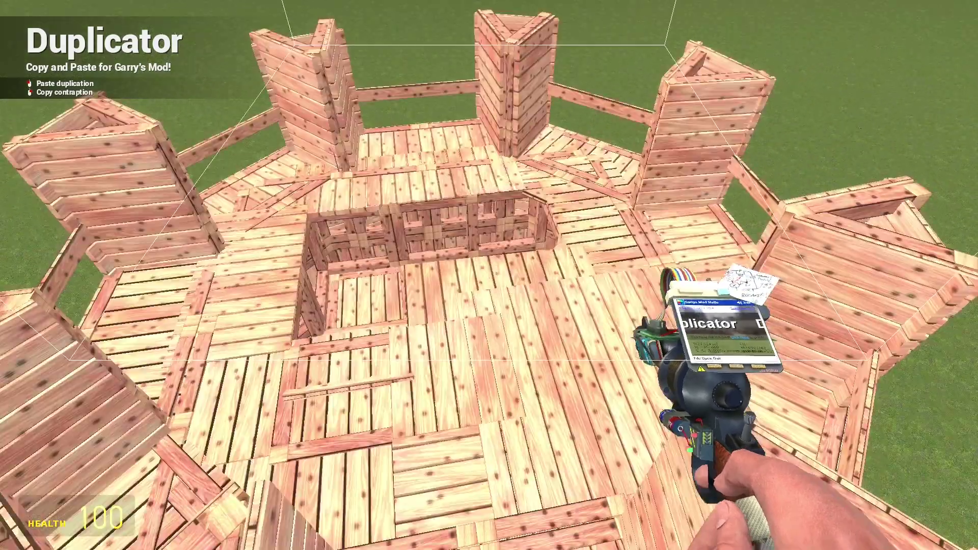
pyautogui.press('w')
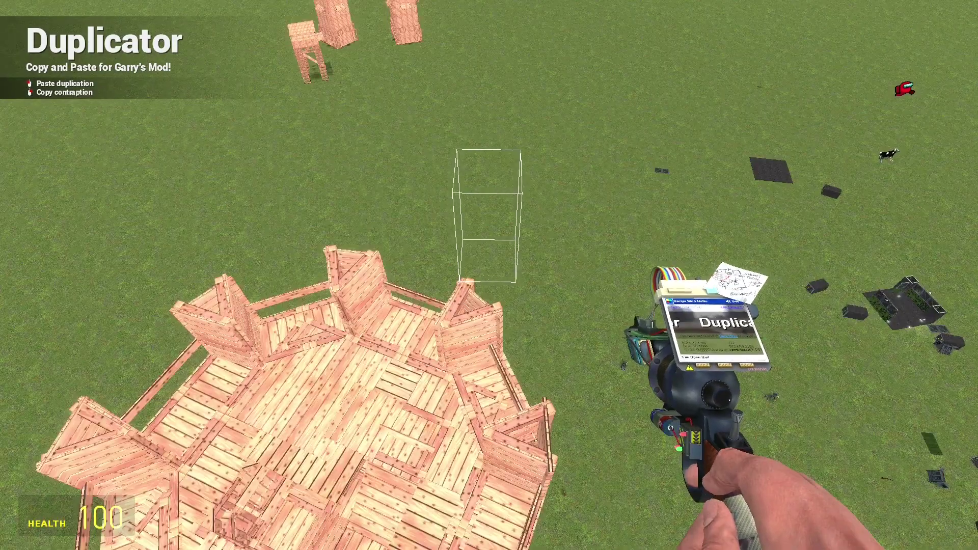
pyautogui.press('w')
pyautogui.press('w')
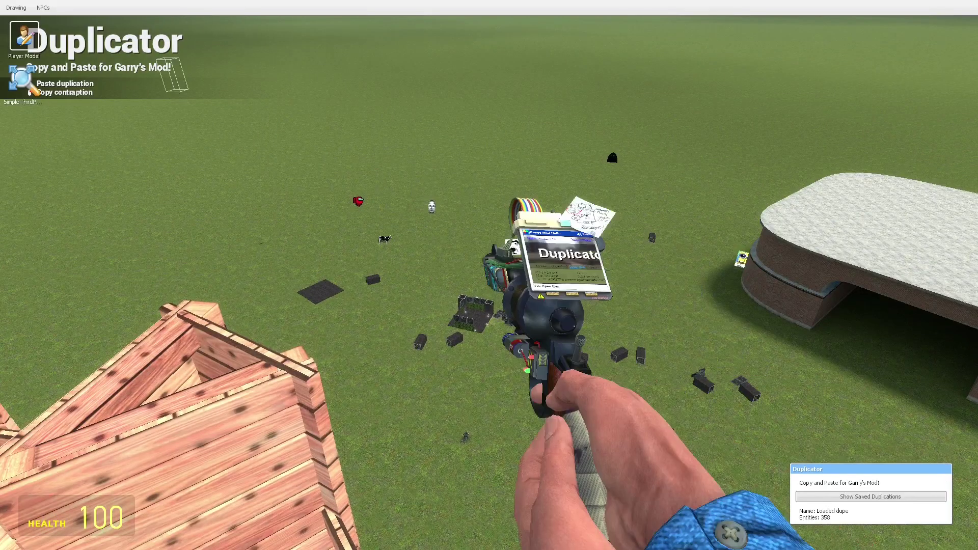
# Step: Move from the Dupes browser to the spawnable NPCs list in the Q menu
pyautogui.press('q')
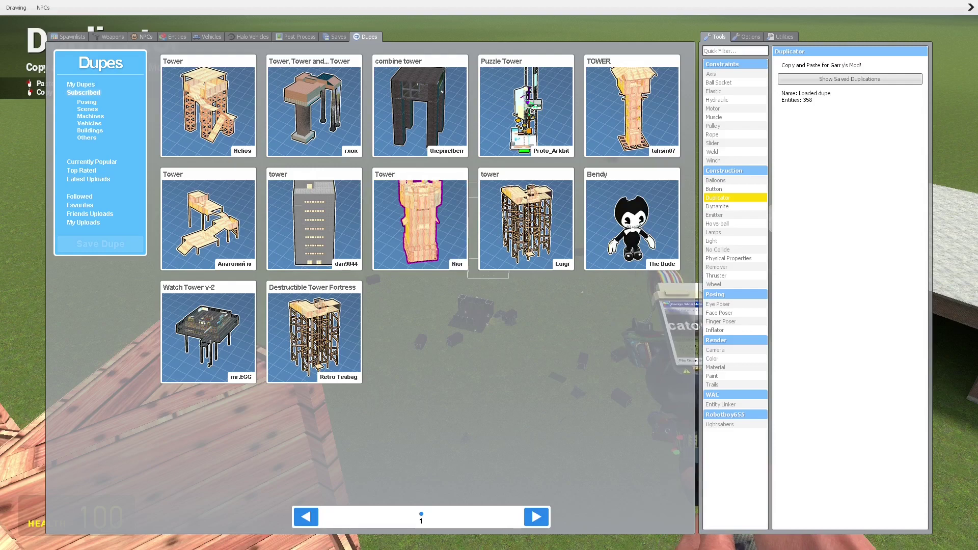
pyautogui.click(73, 37)
pyautogui.press('q')
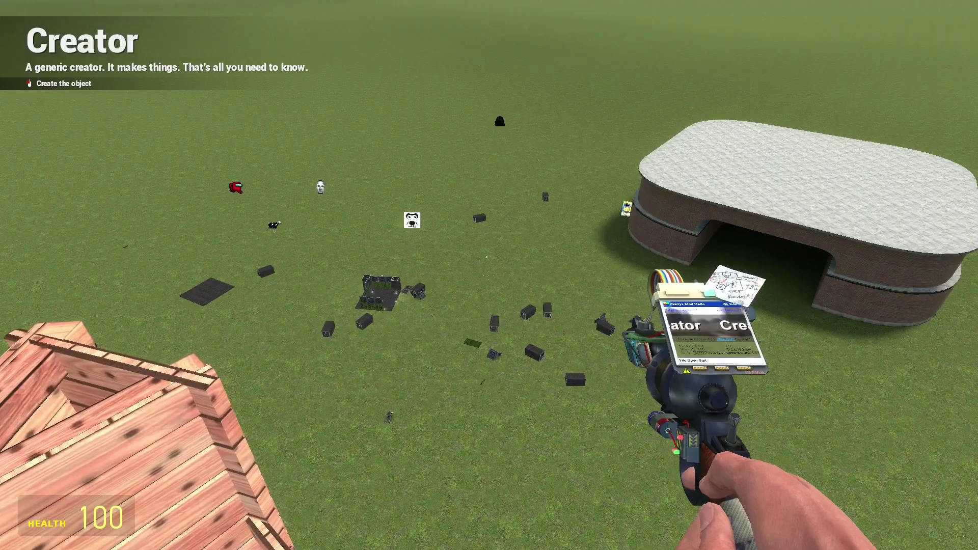
pyautogui.press('q')
pyautogui.press('q')
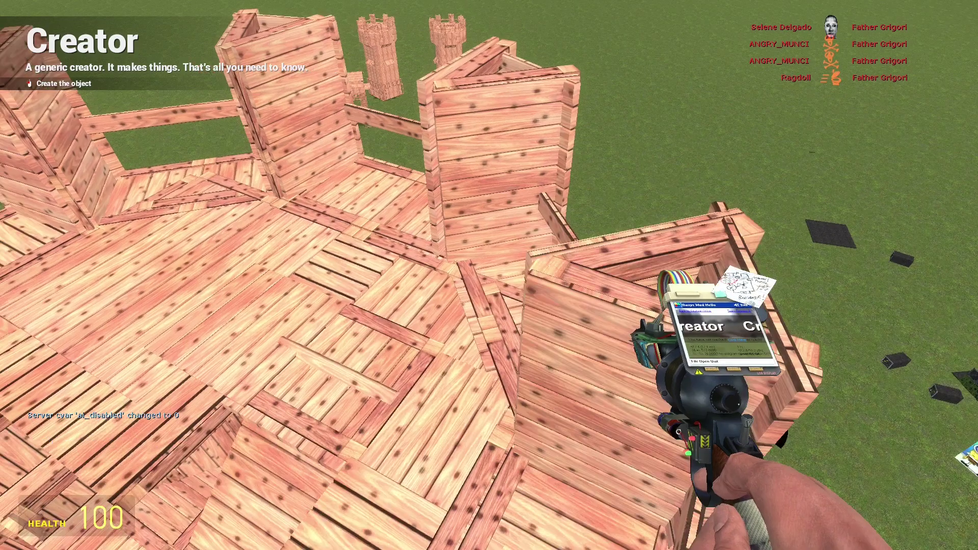
# Step: Equip the 9mm pistol and undo the last duplicator pastes with Z
pyautogui.press('2')
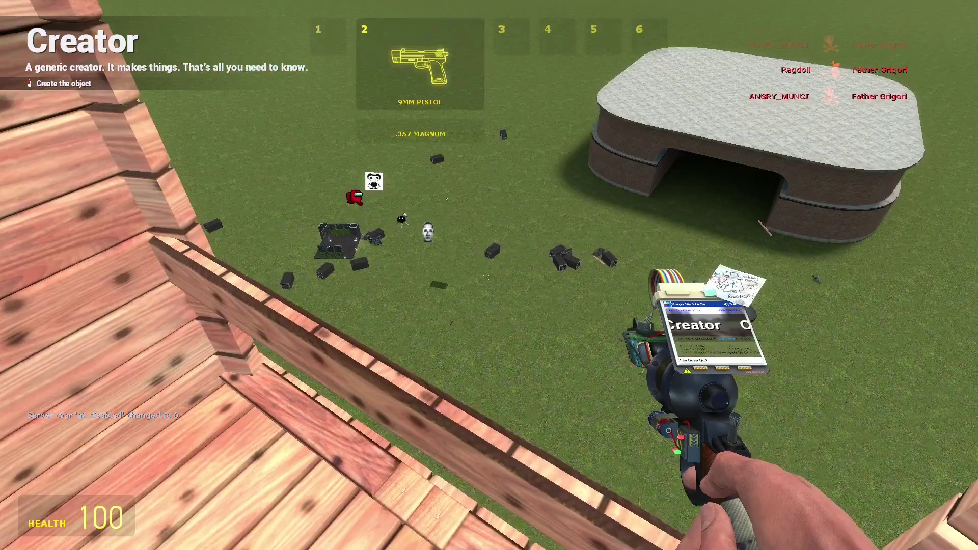
pyautogui.click(489, 275)
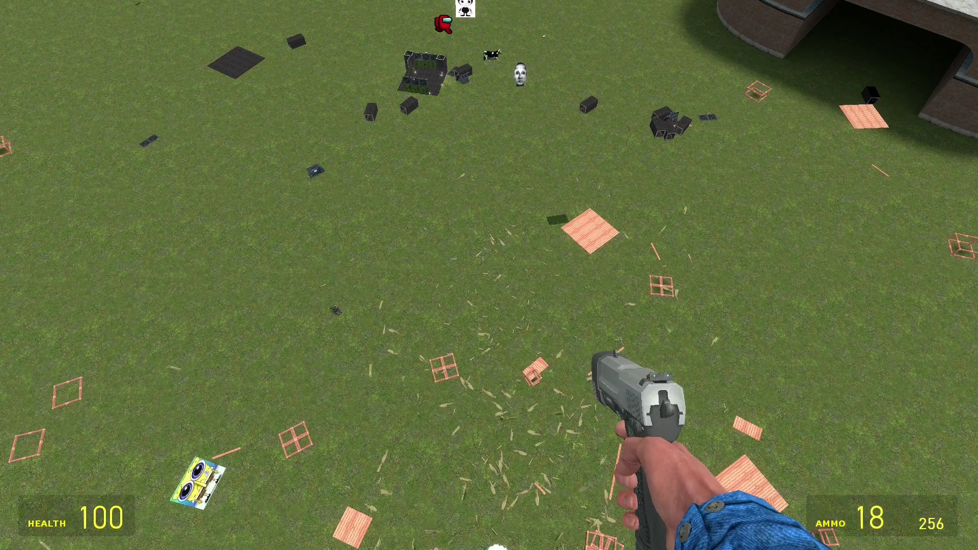
pyautogui.press('z')
pyautogui.press('z')
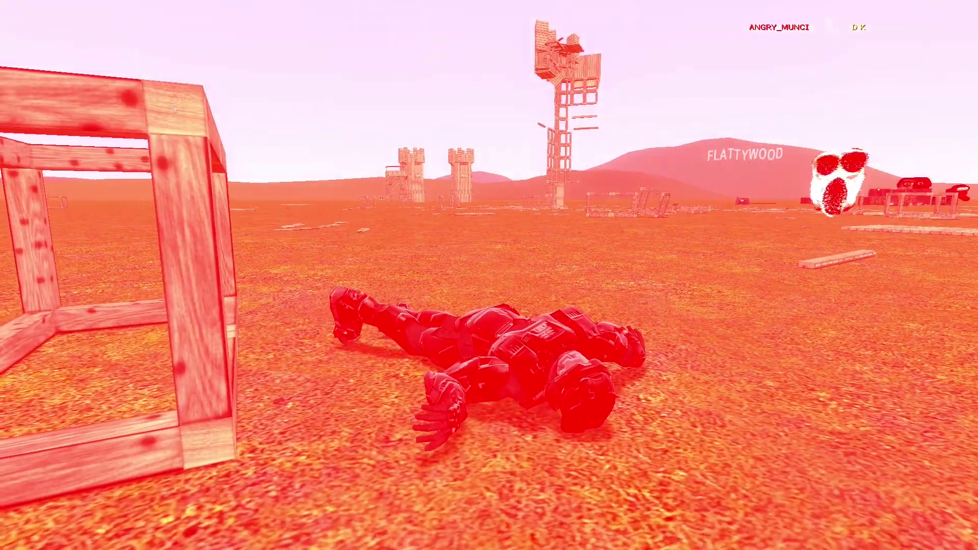
# Step: Respawn, then browse another spawn menu category and close the menu
pyautogui.click(489, 275)
pyautogui.press('q')
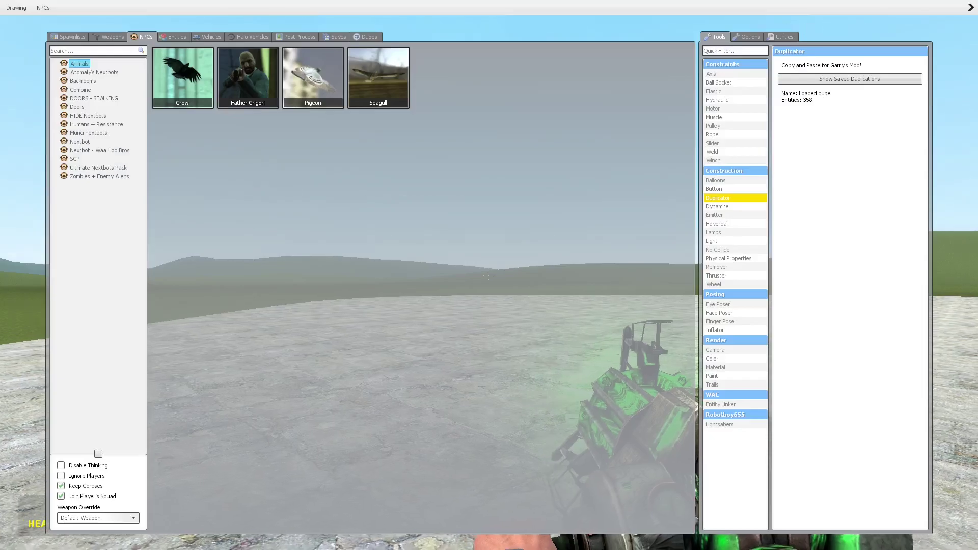
pyautogui.click(79, 89)
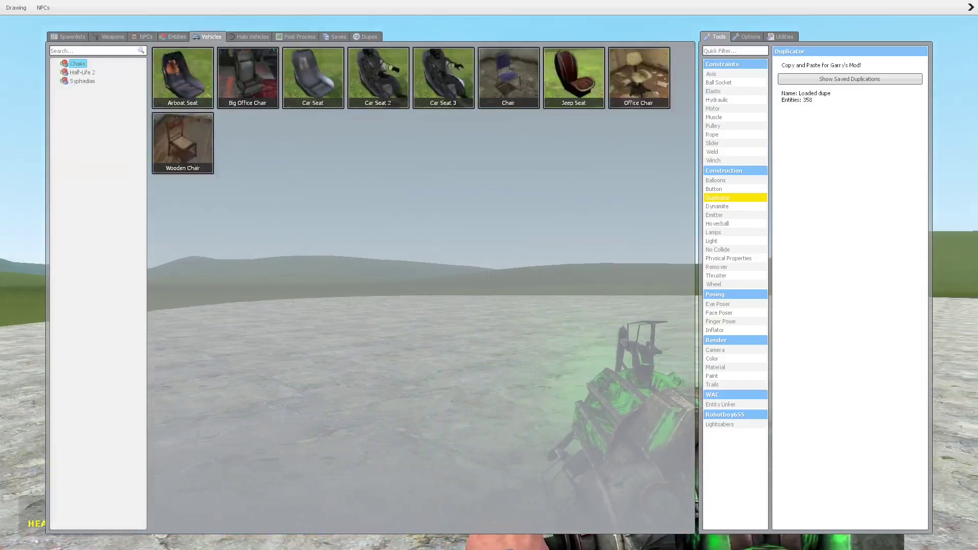
pyautogui.press('q')
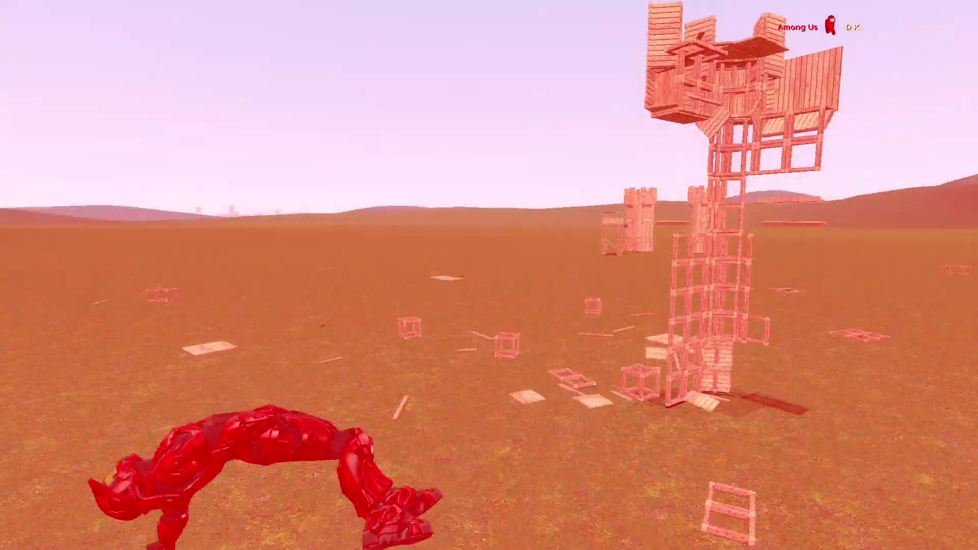
# Step: Respawn again, equip the crowbar and walk onto the grass
pyautogui.click(489, 275)
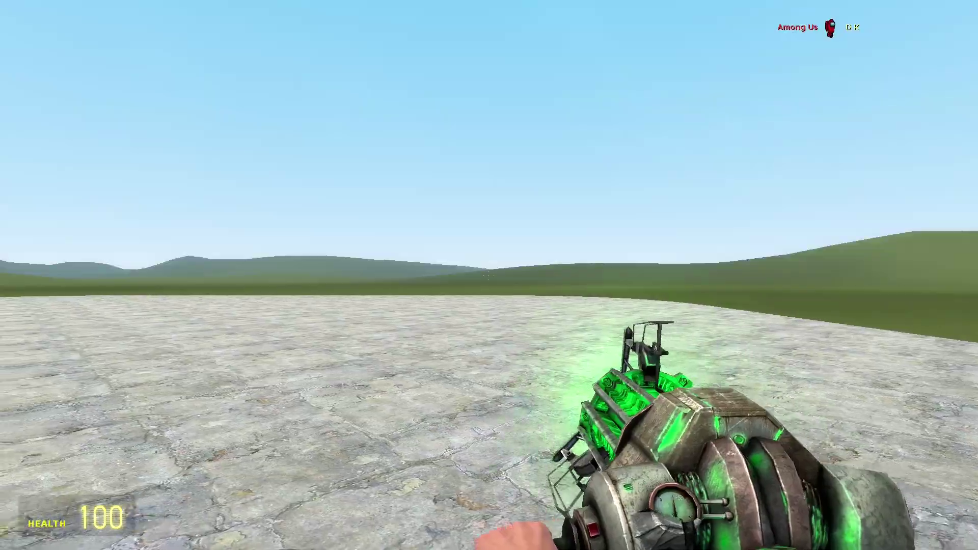
pyautogui.press('1')
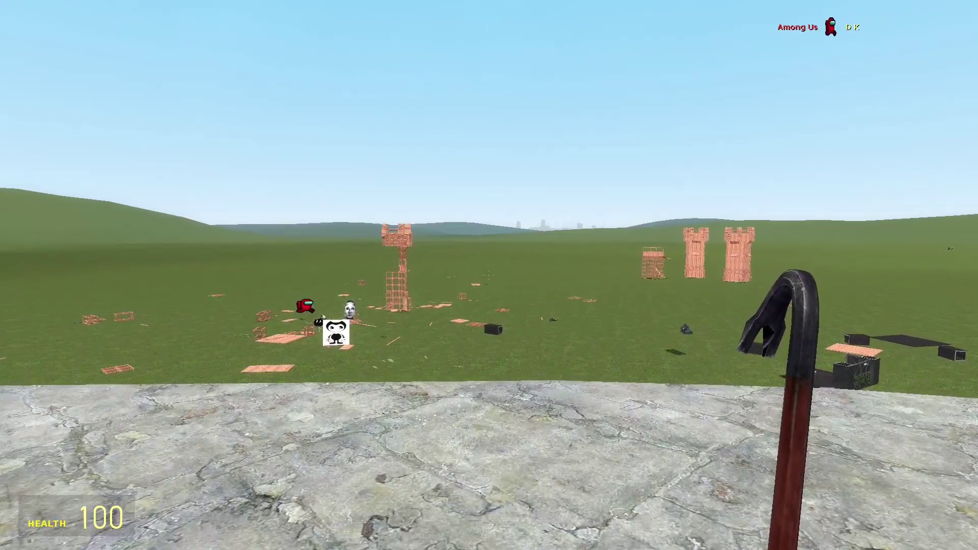
pyautogui.press('w')
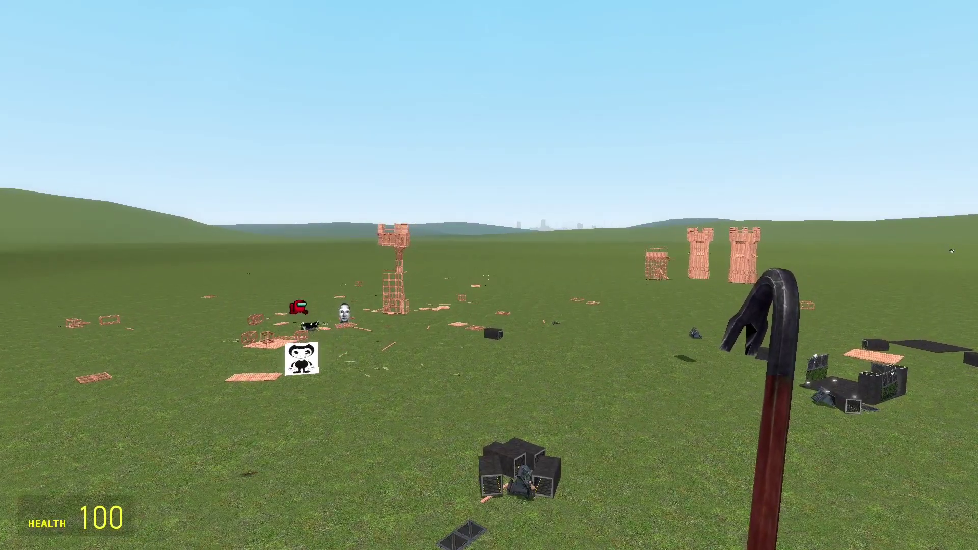